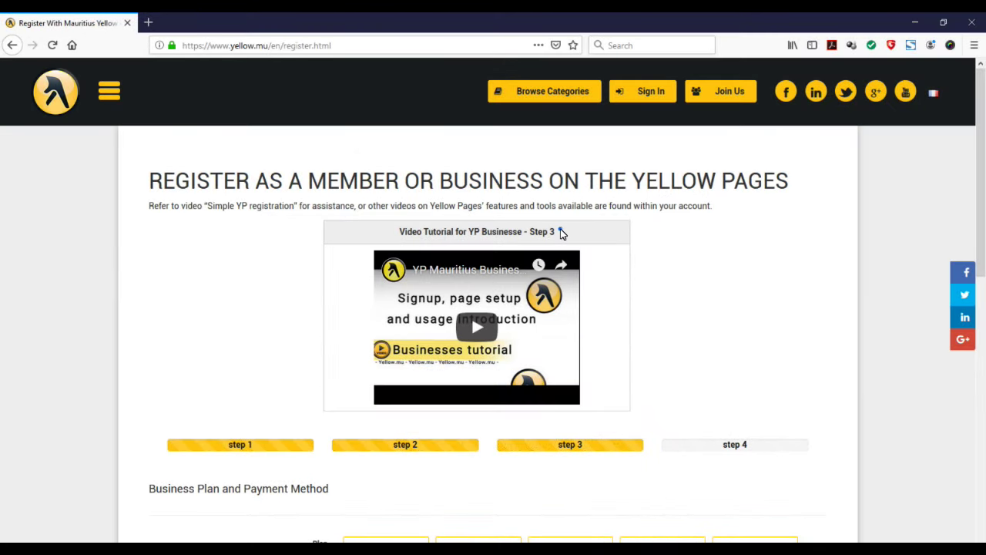
Try each plan tier in turn, from the free Classic plan upward.
{"action": "left_click_drag", "start_coordinate": [561, 233], "coordinate": [532, 235]}
{"action": "left_click", "coordinate": [572, 234]}
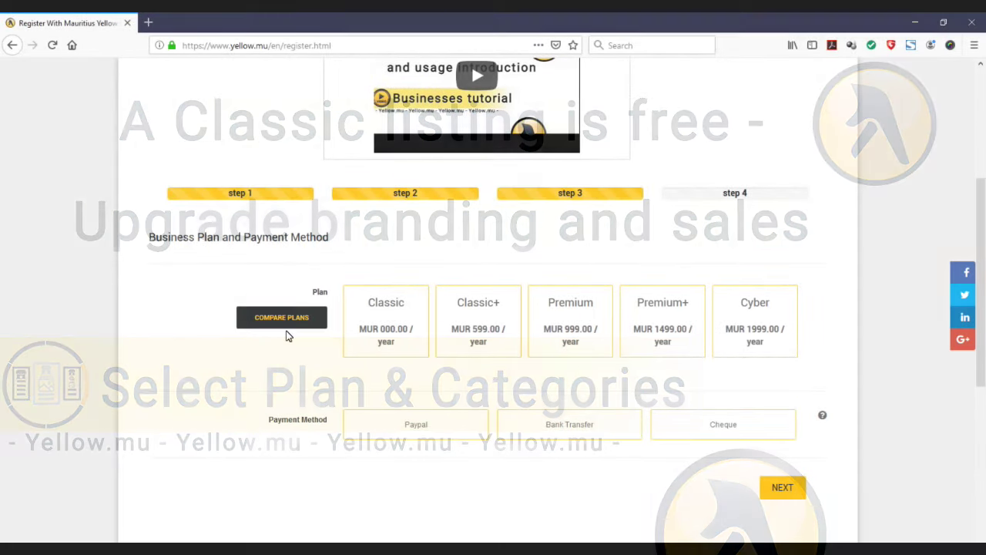
{"action": "left_click", "coordinate": [389, 332]}
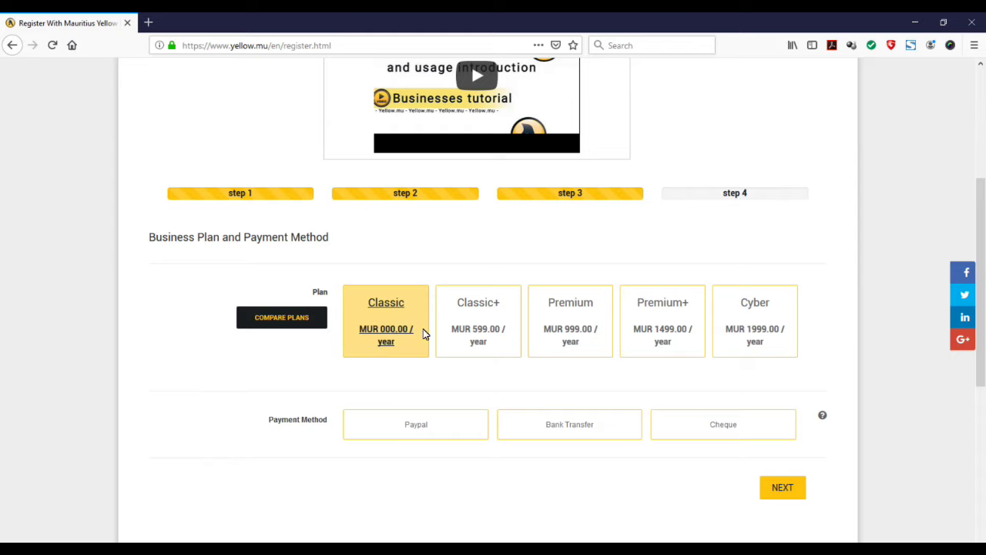
{"action": "left_click", "coordinate": [485, 332]}
{"action": "left_click", "coordinate": [562, 333]}
{"action": "left_click", "coordinate": [640, 331]}
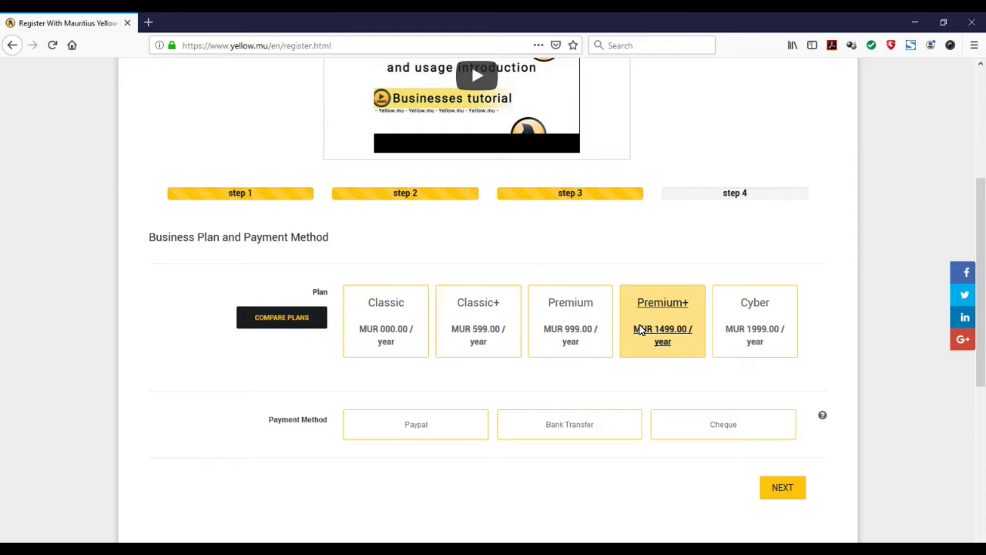
Open the plan comparison table and scroll through its feature list.
{"action": "left_click", "coordinate": [302, 320]}
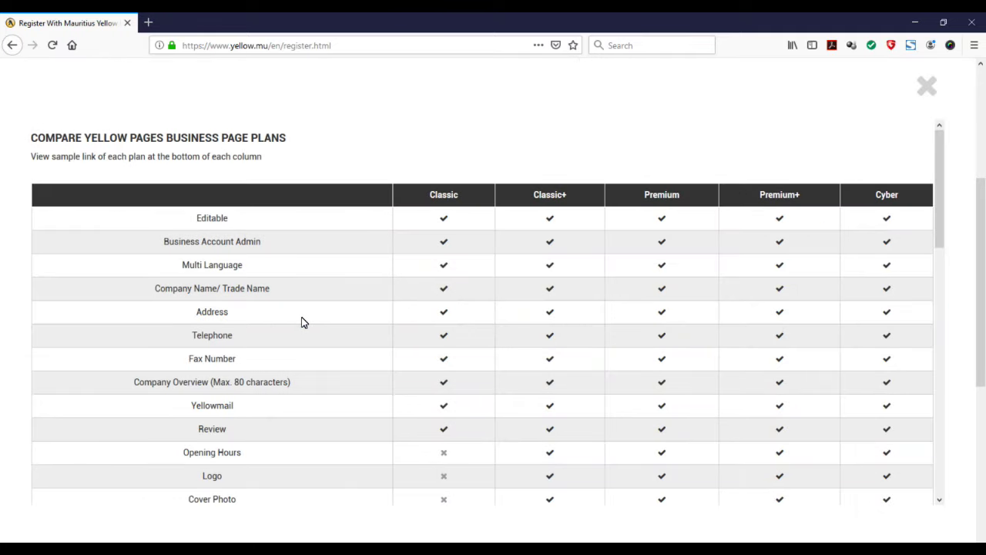
{"action": "scroll", "coordinate": [302, 322], "scroll_direction": "down", "scroll_amount": 3}
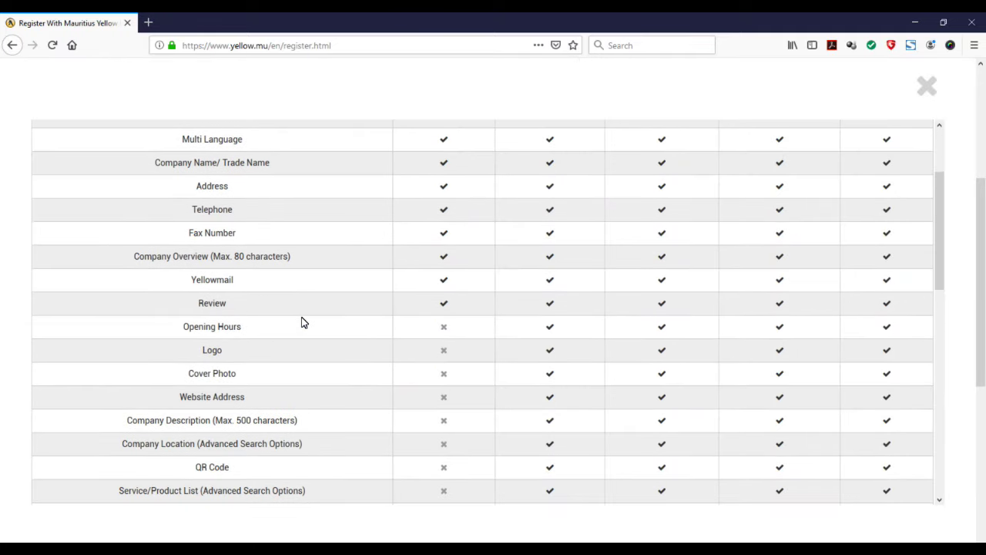
{"action": "scroll", "coordinate": [302, 322], "scroll_direction": "up", "scroll_amount": 3}
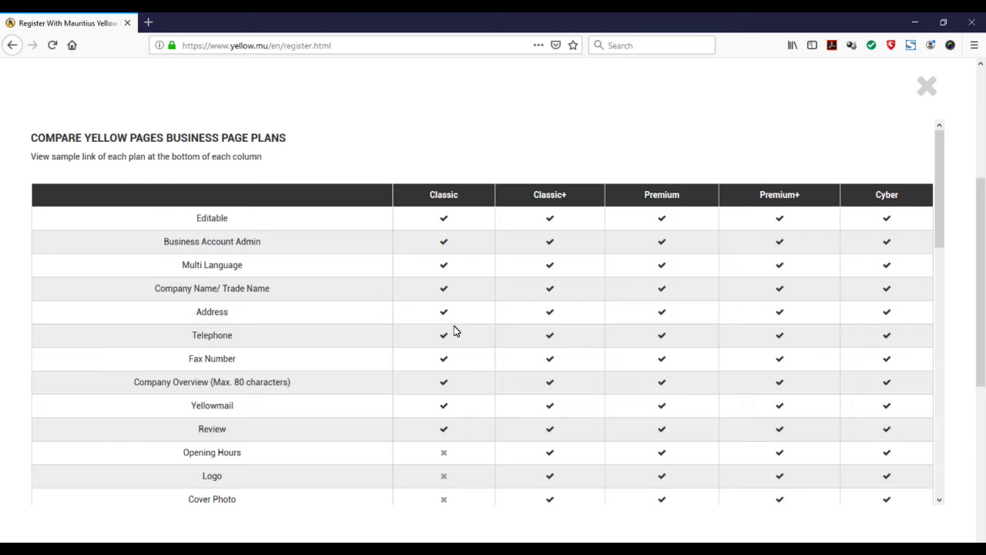
{"action": "scroll", "coordinate": [347, 454], "scroll_direction": "down", "scroll_amount": 3}
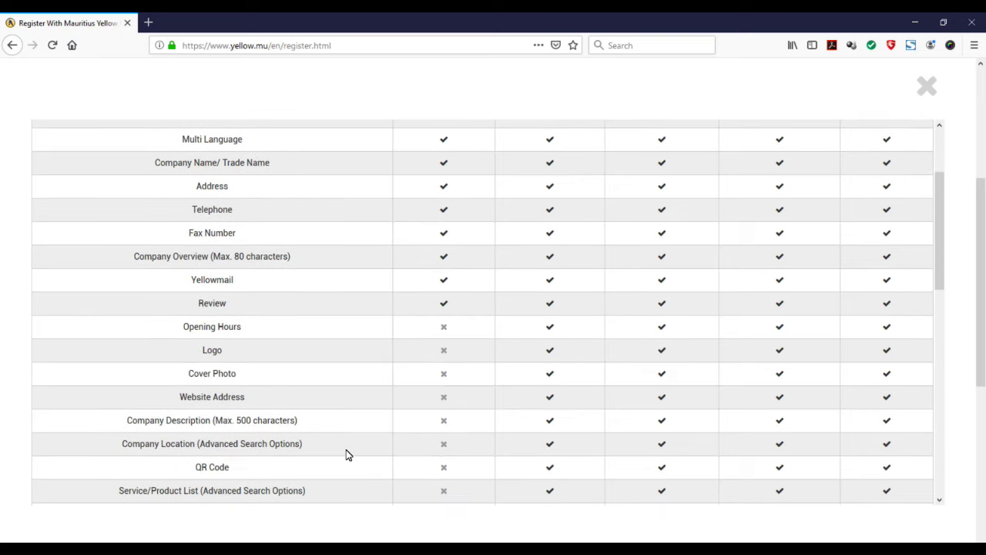
{"action": "scroll", "coordinate": [347, 454], "scroll_direction": "down", "scroll_amount": 2}
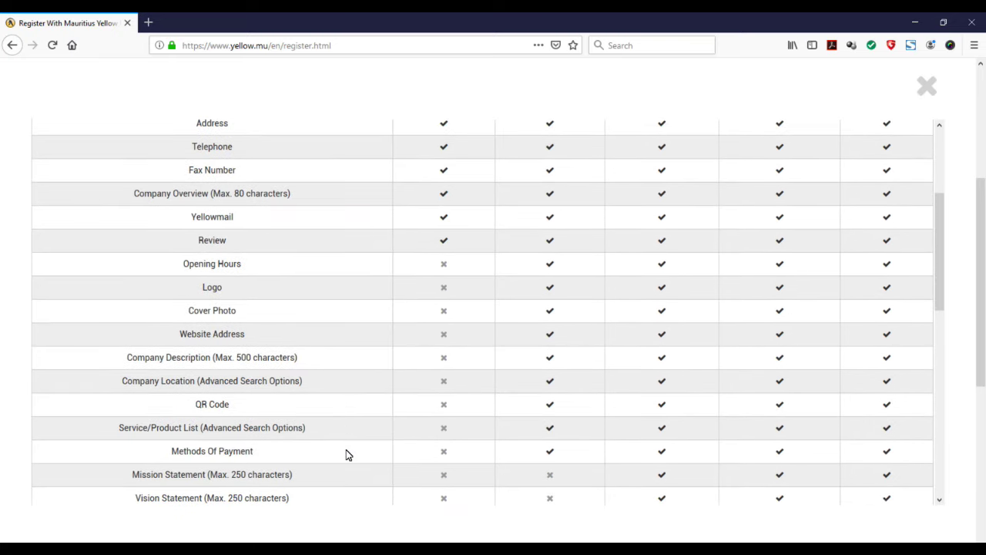
{"action": "scroll", "coordinate": [346, 455], "scroll_direction": "down", "scroll_amount": 2}
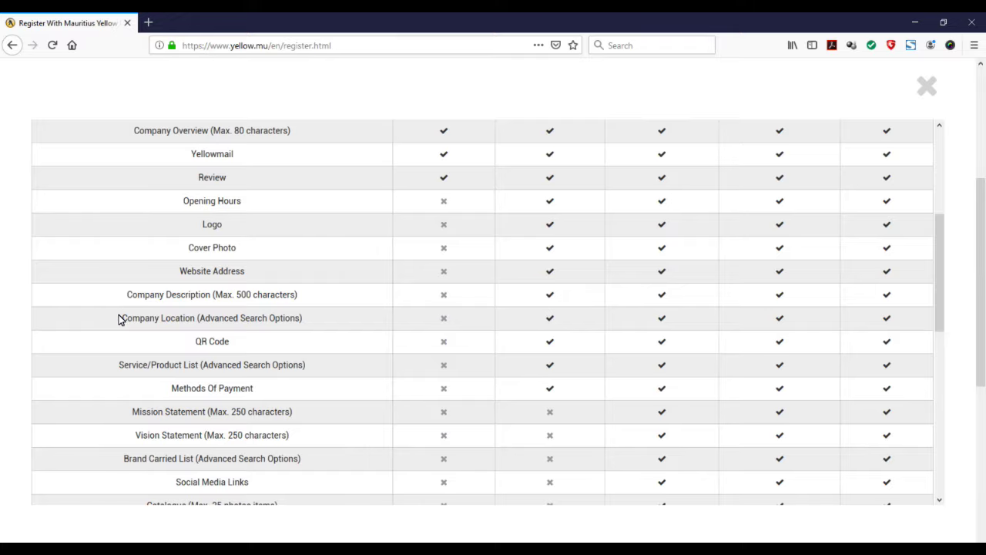
Highlight the Company Location and Brand Carried List feature rows in the comparison table.
{"action": "left_click_drag", "start_coordinate": [119, 319], "coordinate": [322, 320]}
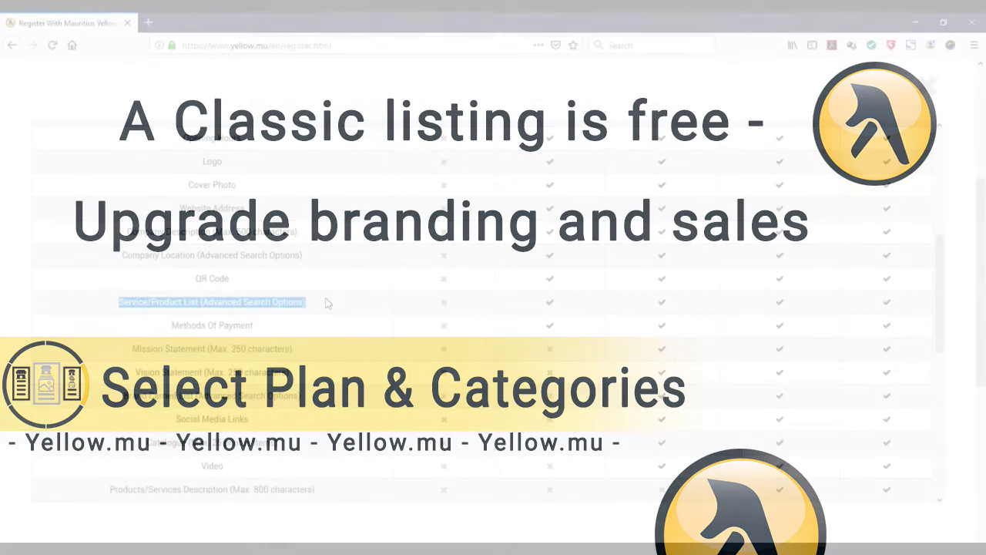
{"action": "left_click", "coordinate": [326, 302]}
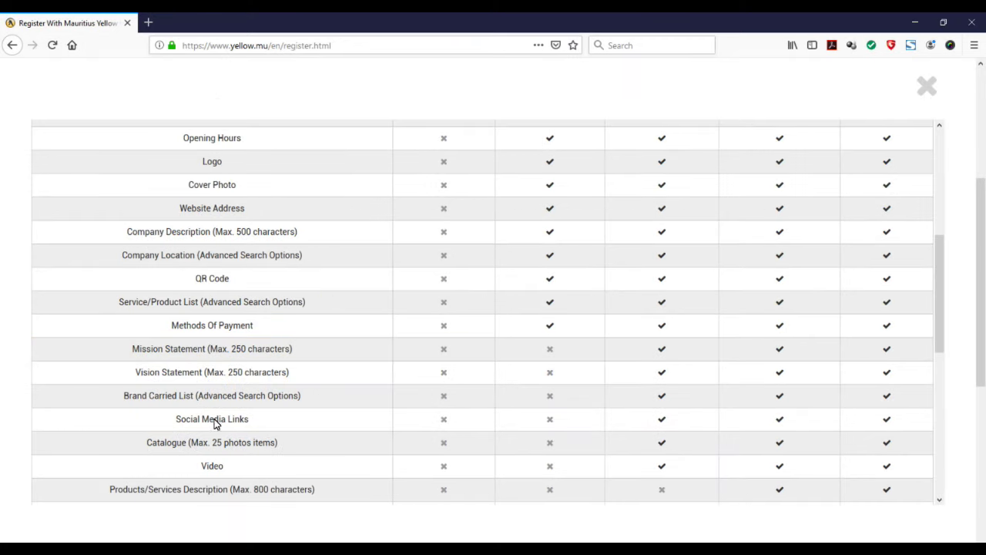
{"action": "left_click_drag", "start_coordinate": [108, 394], "coordinate": [306, 397]}
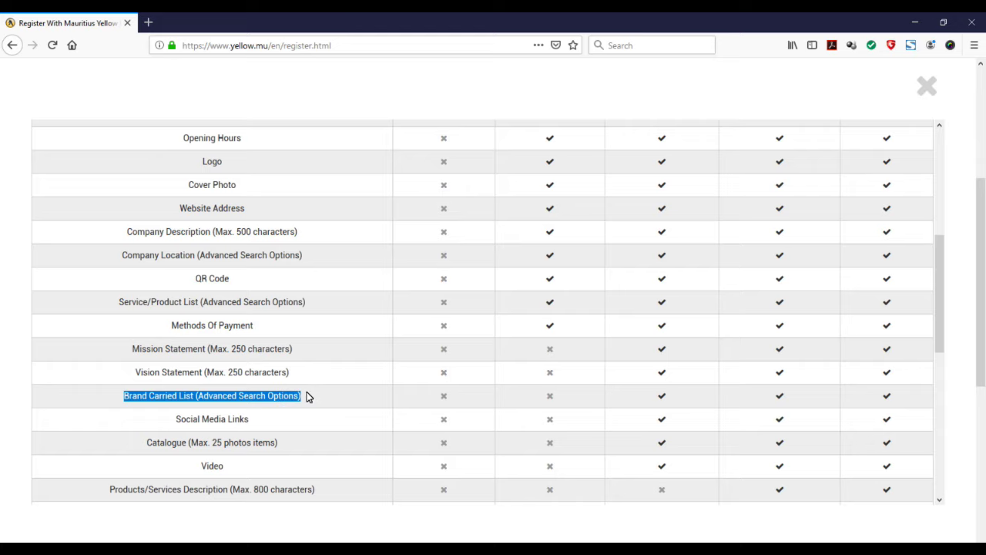
{"action": "left_click", "coordinate": [310, 398]}
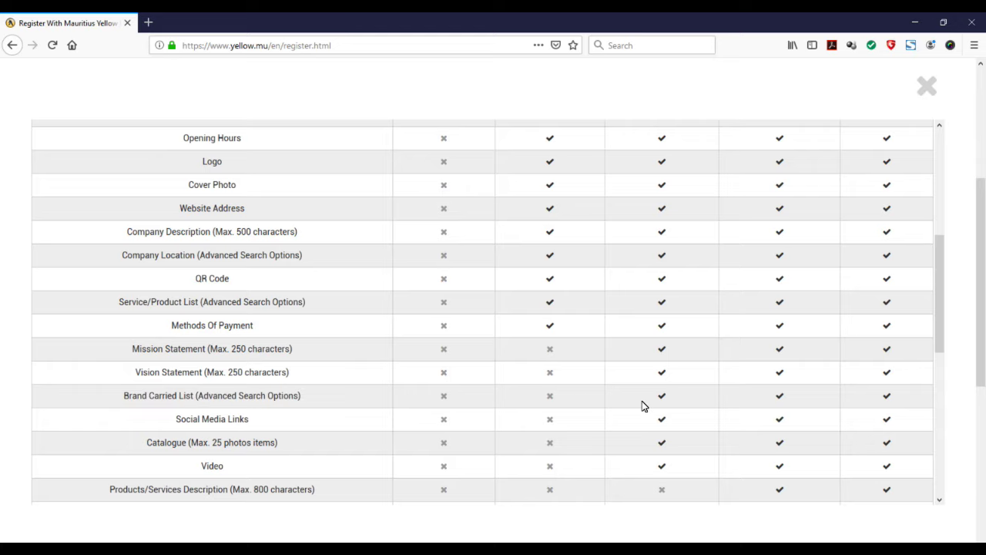
Scroll down to the per-tier category, keyword and brand limits and highlight them.
{"action": "scroll", "coordinate": [654, 403], "scroll_direction": "up", "scroll_amount": 5}
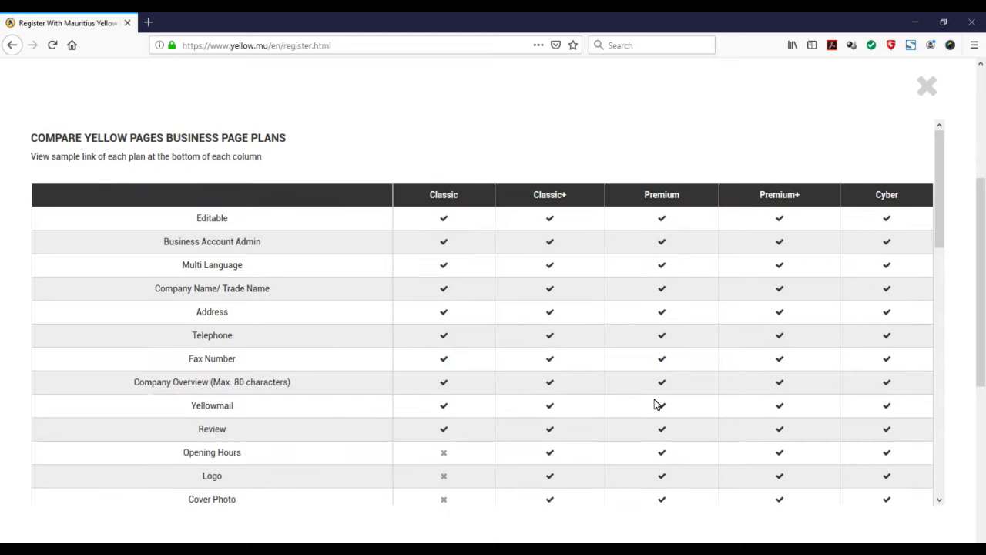
{"action": "scroll", "coordinate": [654, 403], "scroll_direction": "down", "scroll_amount": 1}
{"action": "scroll", "coordinate": [655, 403], "scroll_direction": "down", "scroll_amount": 2}
{"action": "scroll", "coordinate": [655, 403], "scroll_direction": "down", "scroll_amount": 4}
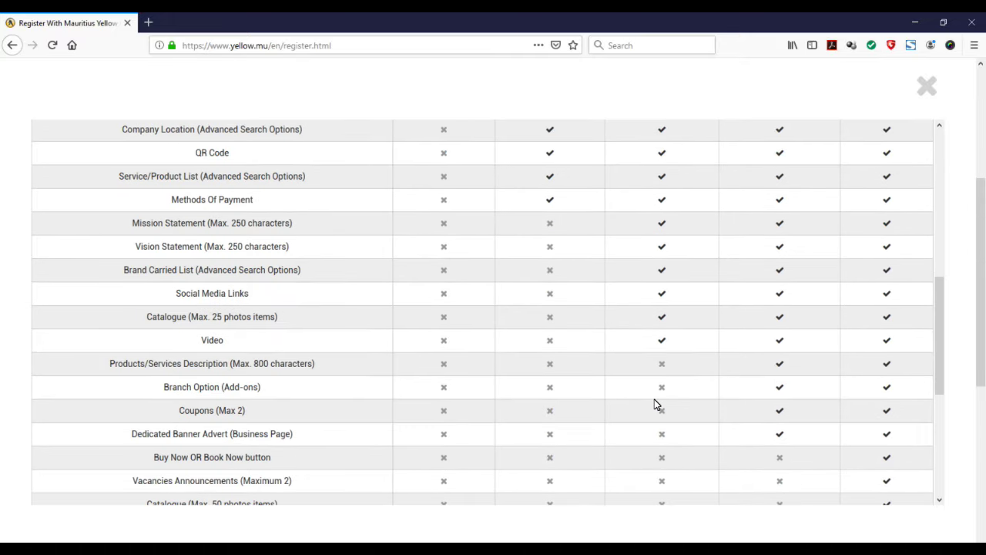
{"action": "scroll", "coordinate": [654, 403], "scroll_direction": "down", "scroll_amount": 2}
{"action": "scroll", "coordinate": [654, 403], "scroll_direction": "down", "scroll_amount": 3}
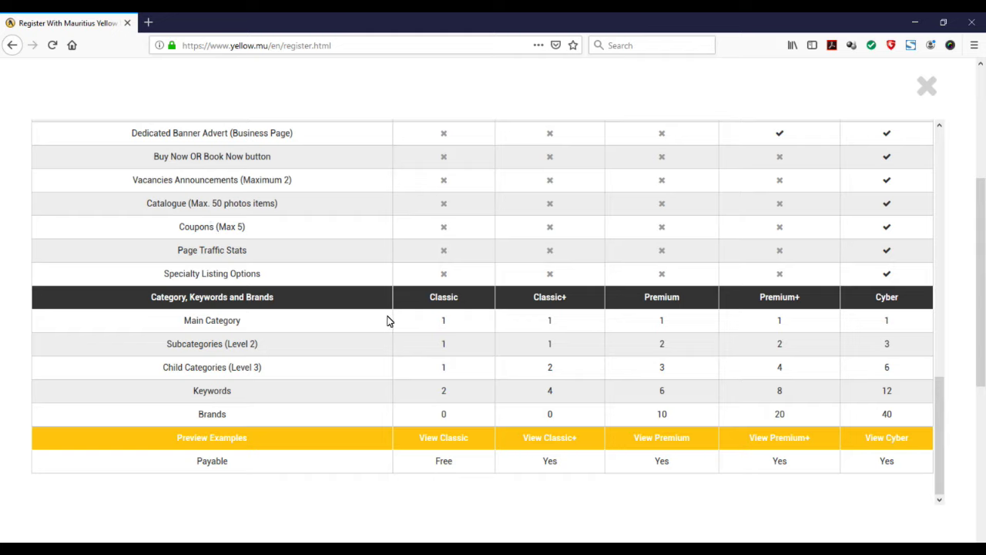
{"action": "left_click_drag", "start_coordinate": [431, 320], "coordinate": [896, 416]}
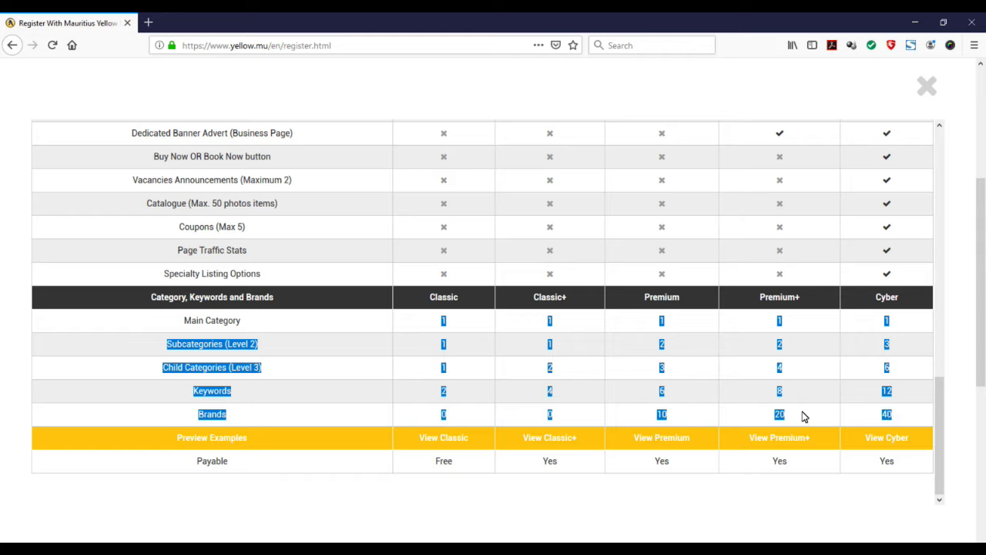
{"action": "left_click", "coordinate": [364, 413]}
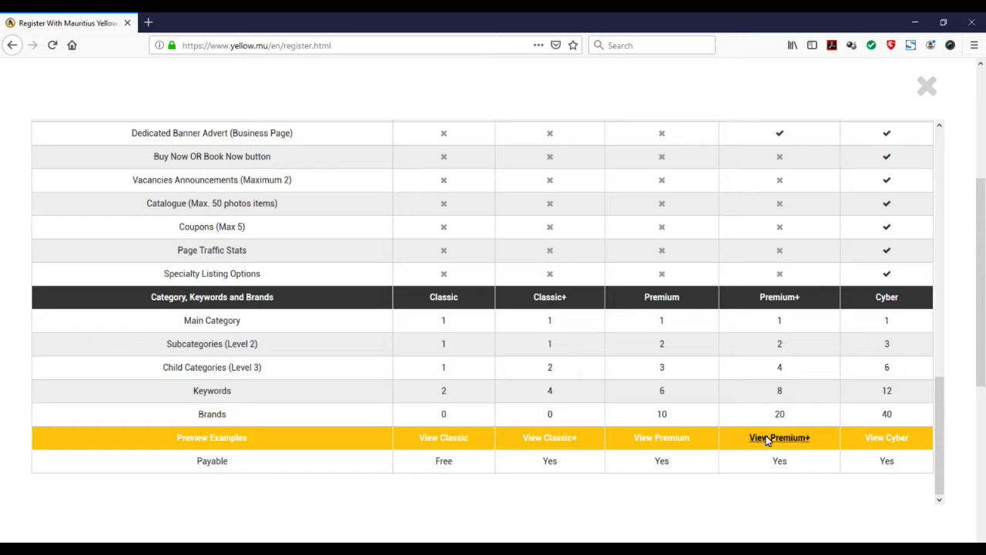
Close the comparison, choose the Cyber plan, and set main category Computers, Communications And Electronics.
{"action": "left_click", "coordinate": [928, 85]}
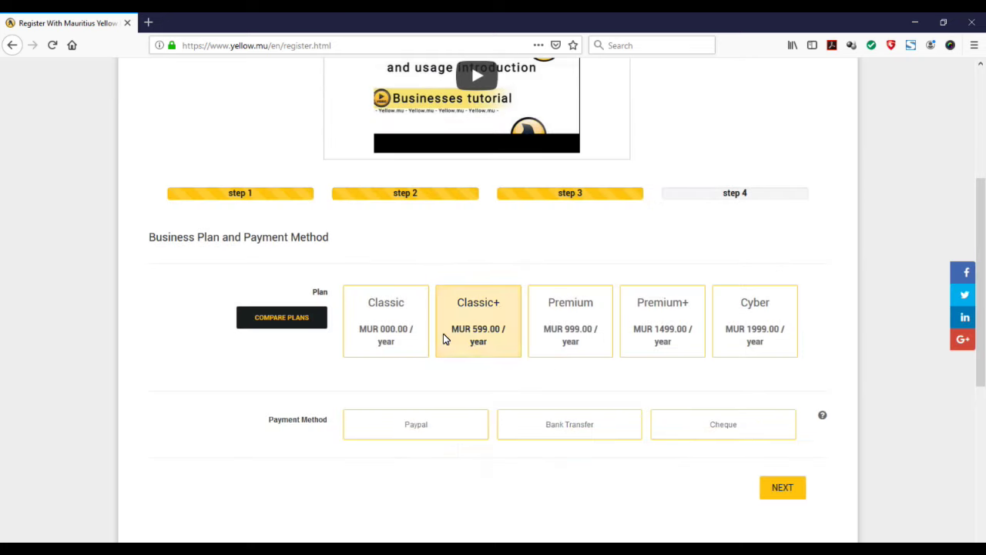
{"action": "left_click", "coordinate": [734, 325]}
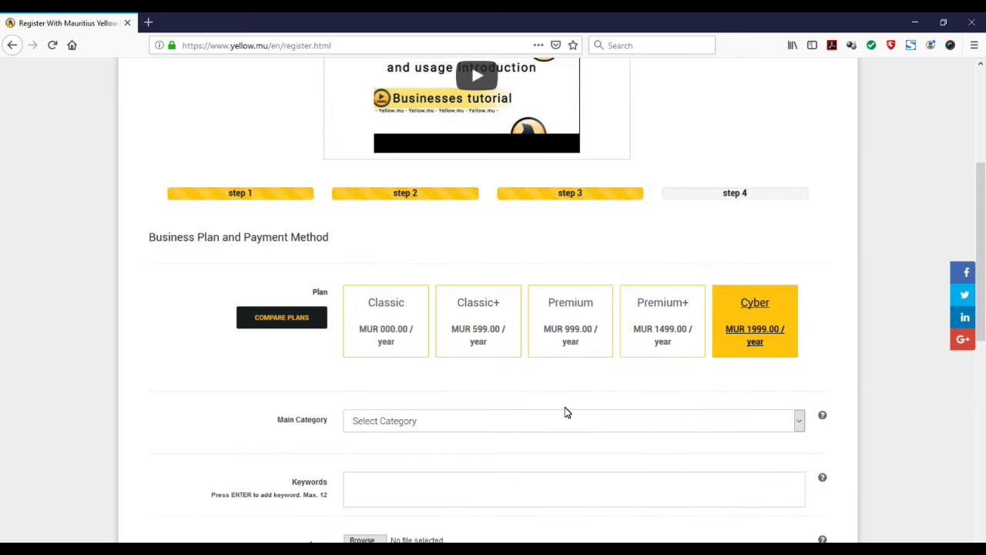
{"action": "left_click", "coordinate": [553, 422]}
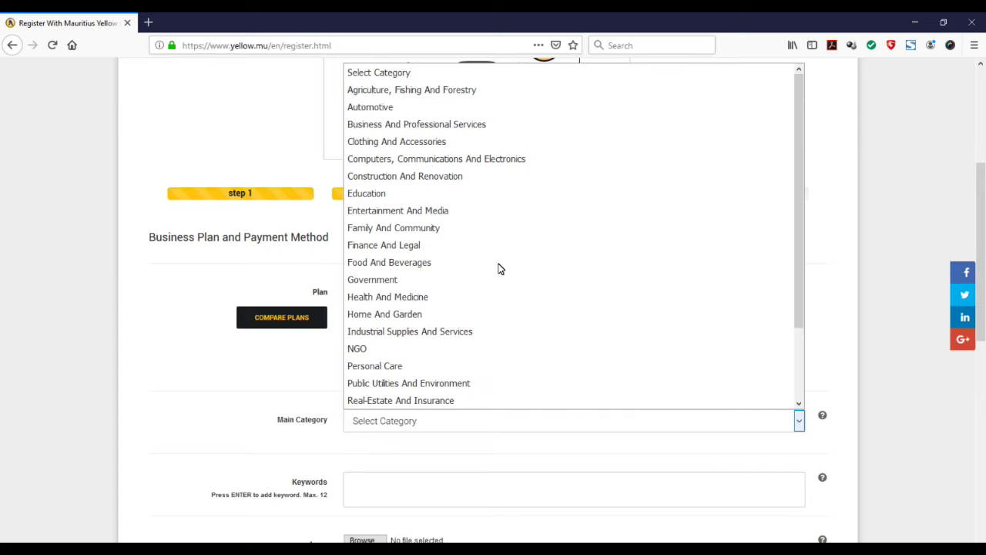
{"action": "left_click", "coordinate": [487, 159]}
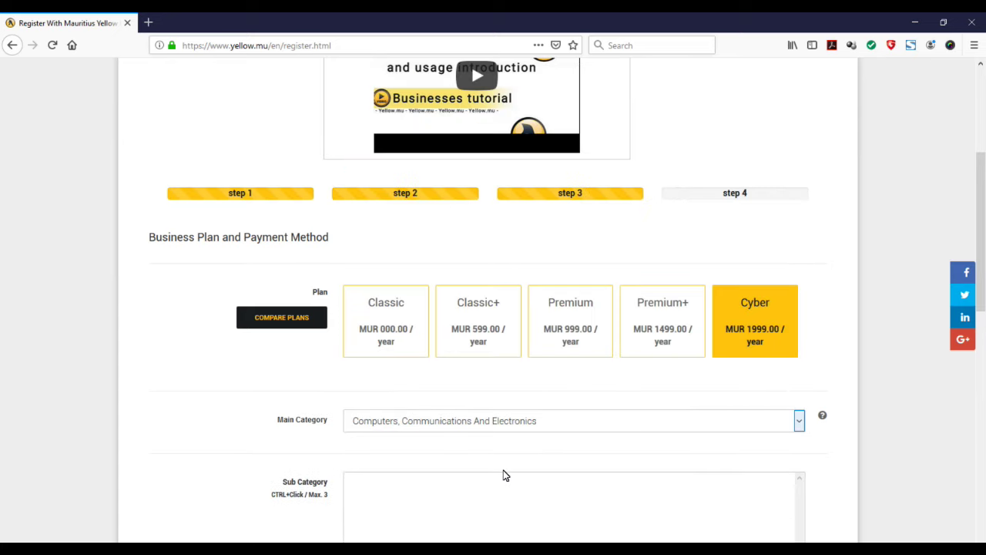
Add subcategory Internet-communication and events and child category internet broadcasting.
{"action": "scroll", "coordinate": [502, 473], "scroll_direction": "down", "scroll_amount": 2}
{"action": "scroll", "coordinate": [502, 473], "scroll_direction": "down", "scroll_amount": 1}
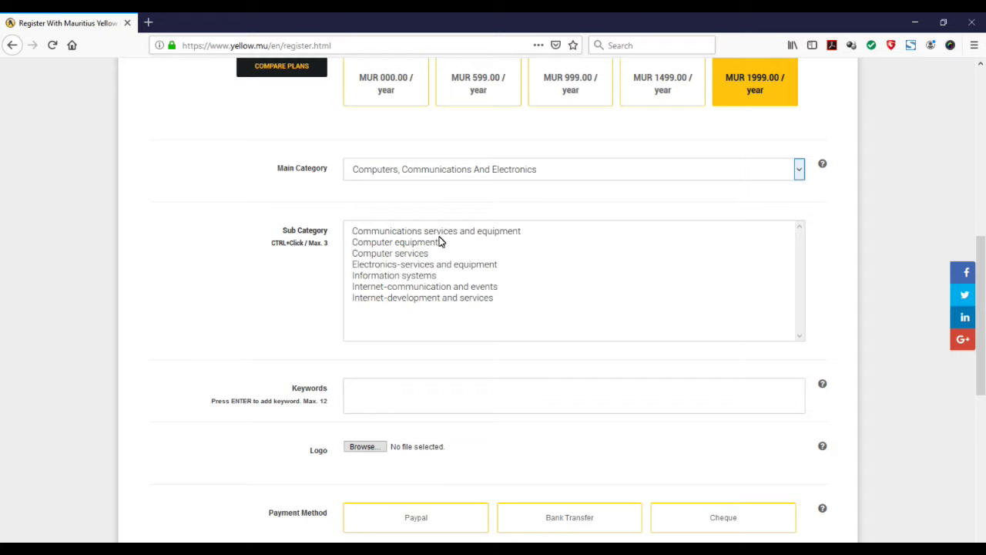
{"action": "left_click", "coordinate": [416, 288]}
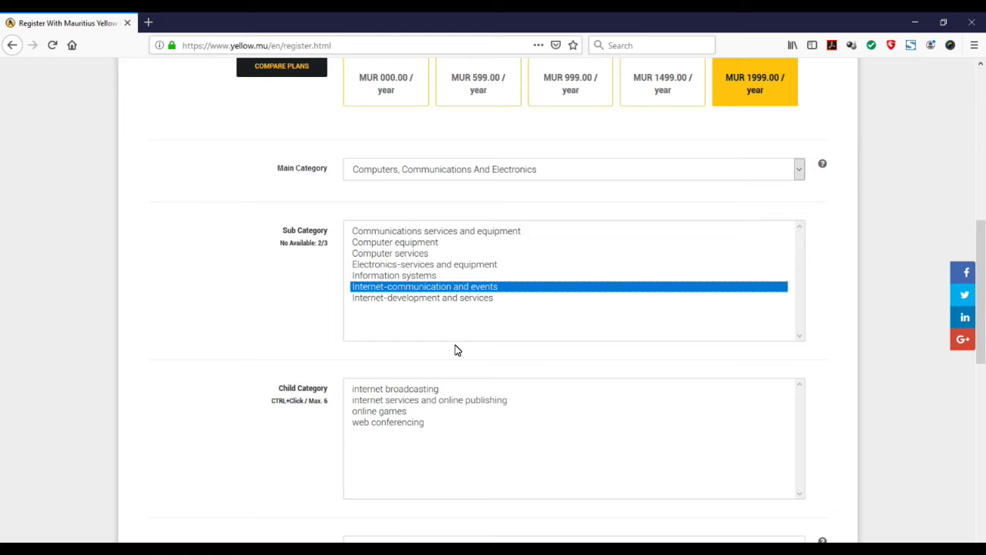
{"action": "scroll", "coordinate": [455, 351], "scroll_direction": "down", "scroll_amount": 2}
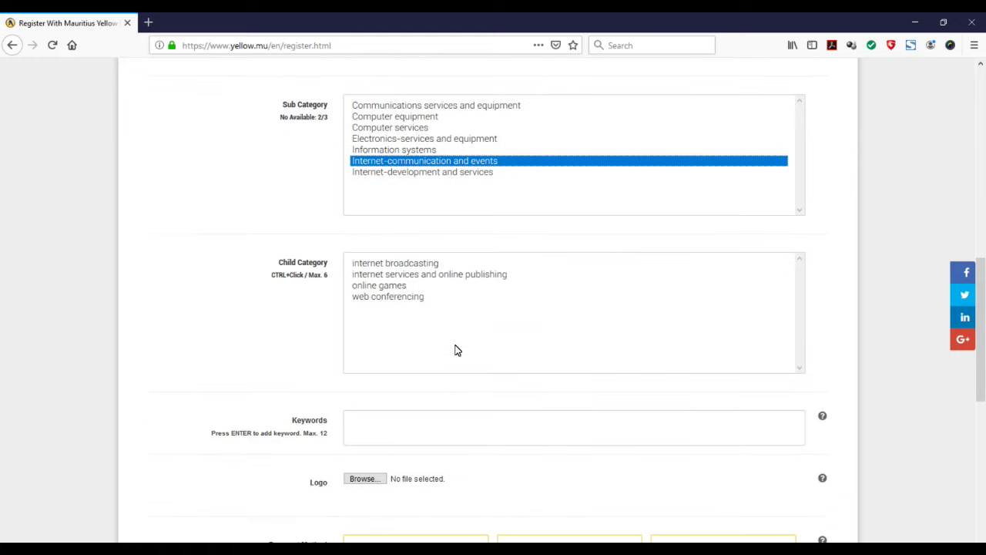
{"action": "left_click", "coordinate": [402, 265]}
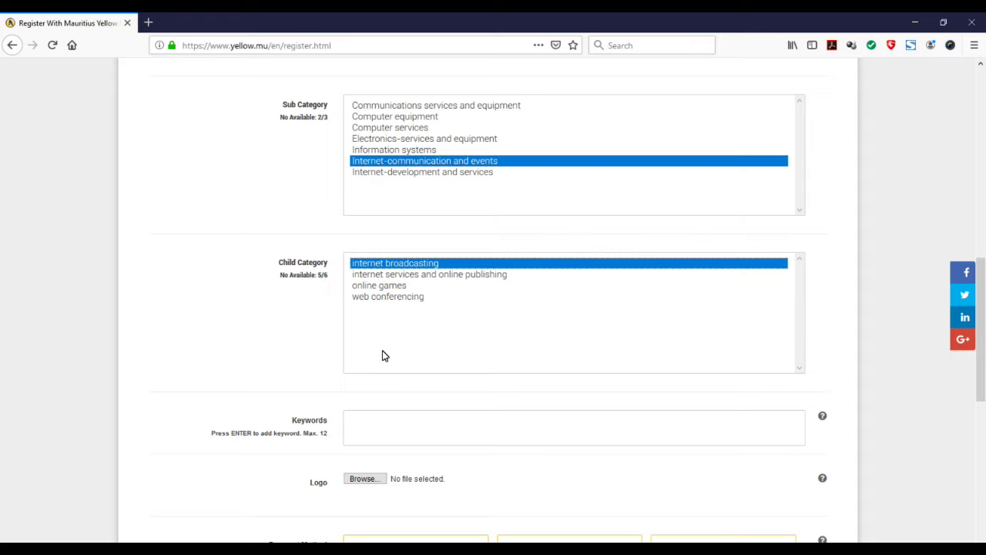
Enter Business Directory, Business Listing and Business Search as separate keyword tags.
{"action": "left_click", "coordinate": [384, 417]}
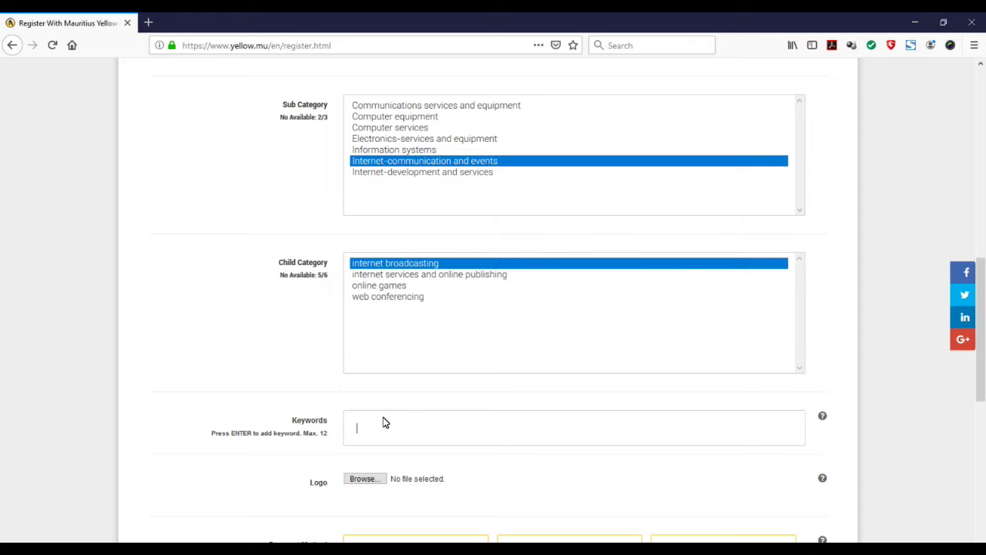
{"action": "type", "text": "Business Directory"}
{"action": "key", "text": "Return"}
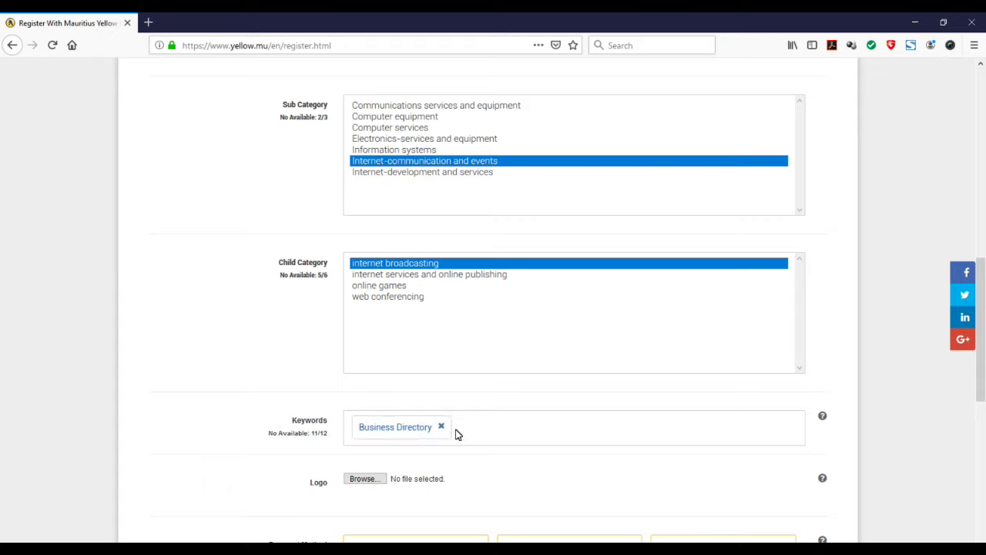
{"action": "type", "text": " Business Listing"}
{"action": "key", "text": "Return"}
{"action": "left_click", "coordinate": [570, 432]}
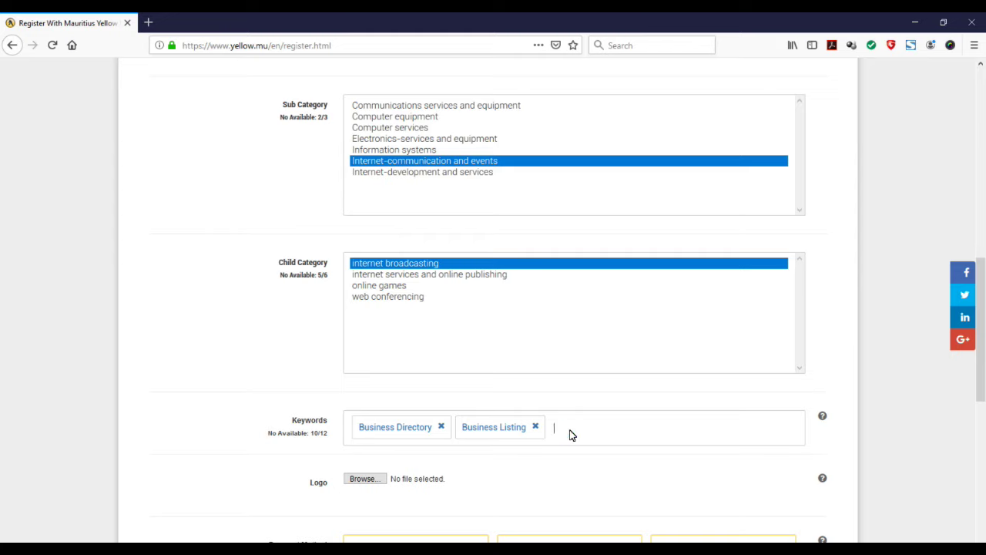
{"action": "type", "text": "Business Search"}
{"action": "key", "text": "Return"}
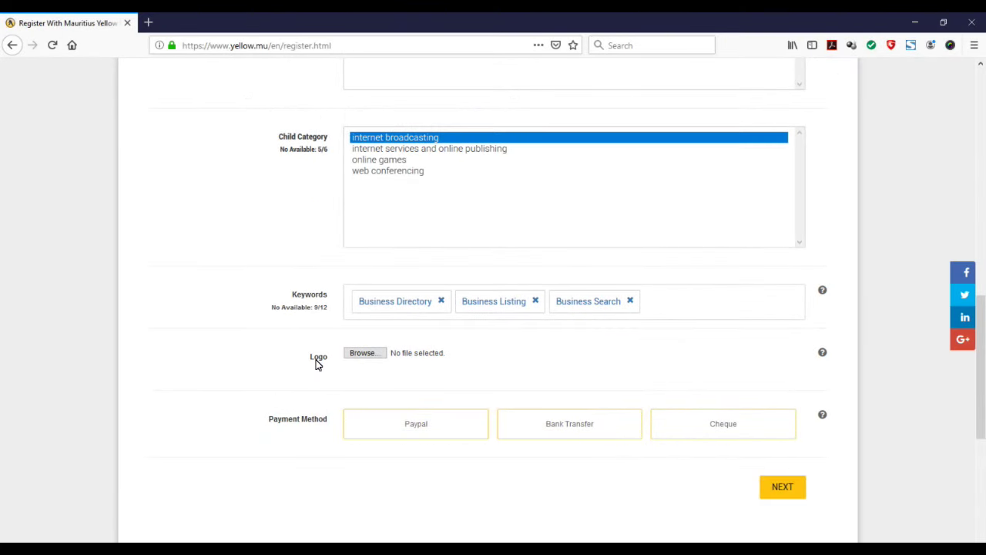
{"action": "left_click", "coordinate": [364, 353]}
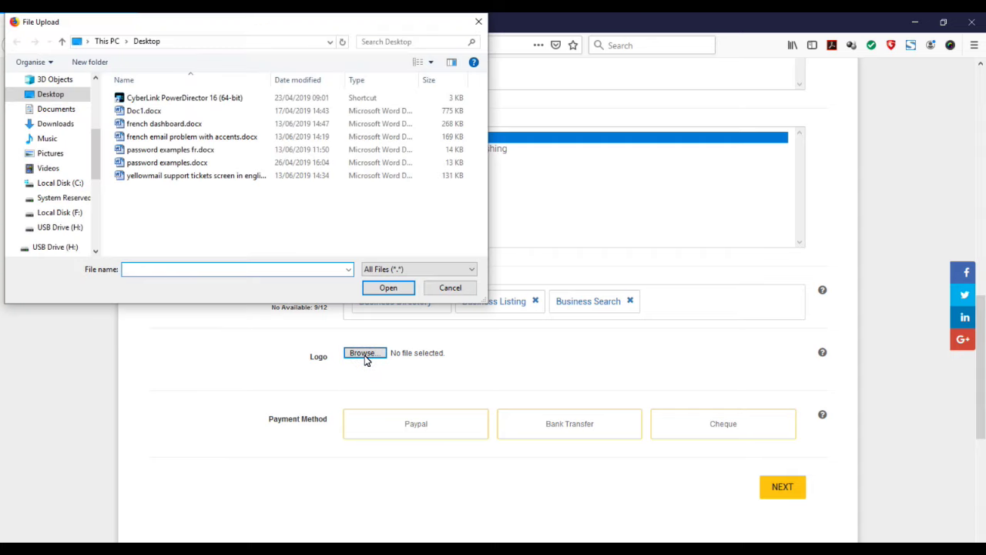
{"action": "mouse_move", "coordinate": [58, 227]}
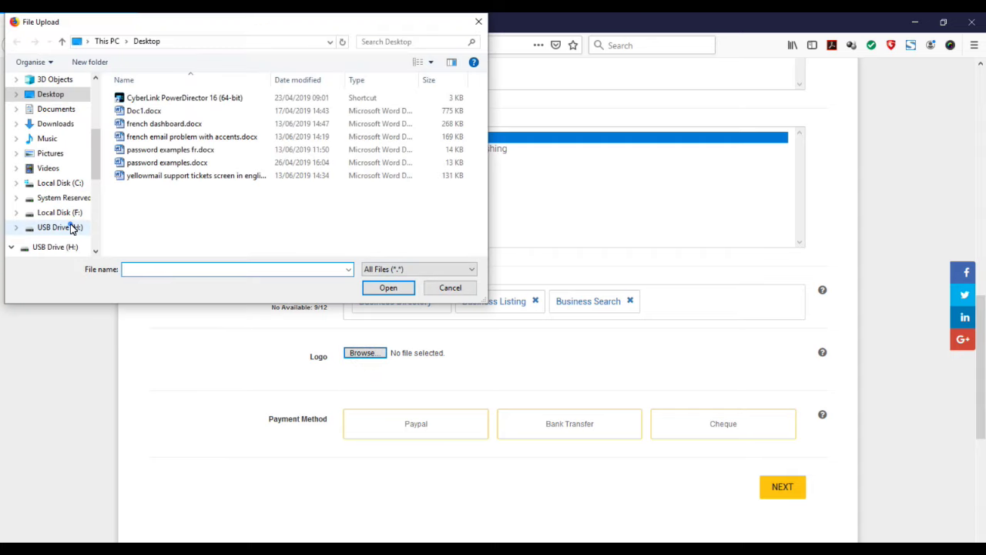
Attach yp-logo-2017-07-web.png from the USB drive's 03_yp_business_page_logo_yp folder.
{"action": "left_click", "coordinate": [70, 227]}
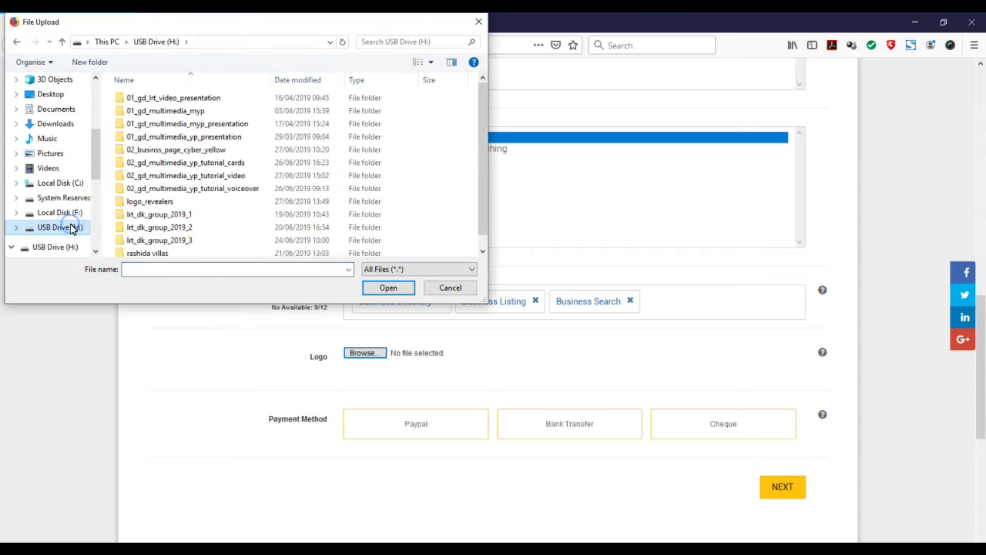
{"action": "double_click", "coordinate": [195, 152]}
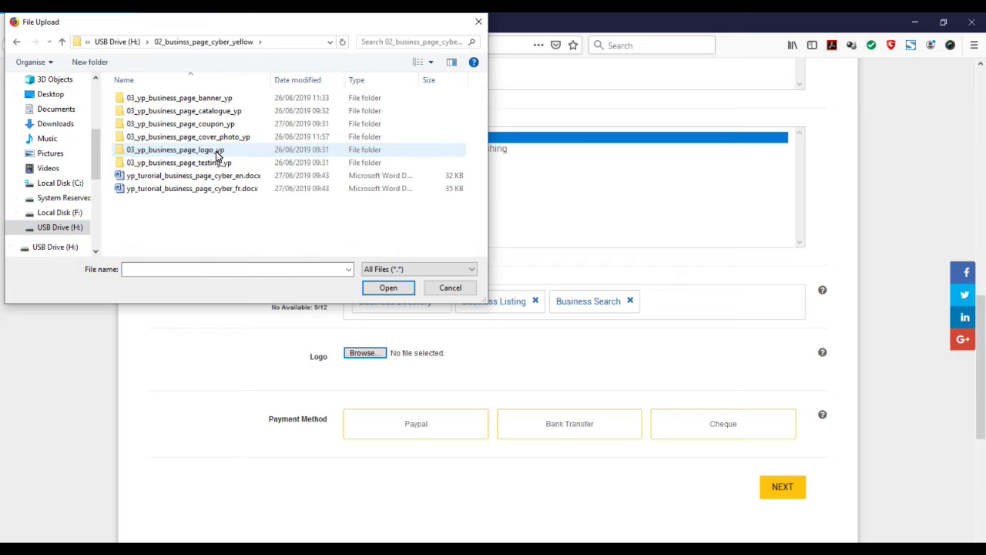
{"action": "double_click", "coordinate": [216, 153]}
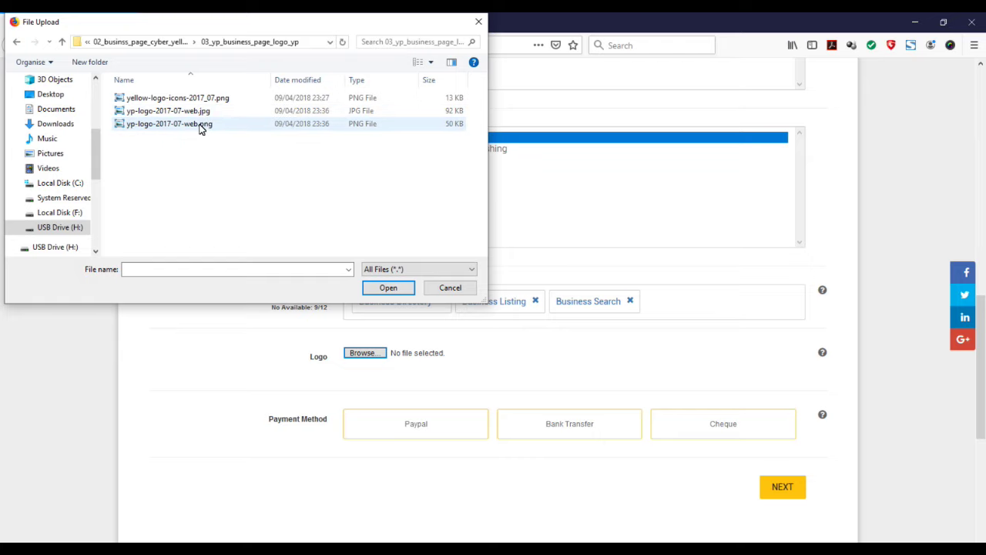
{"action": "left_click", "coordinate": [199, 128]}
{"action": "left_click", "coordinate": [379, 290]}
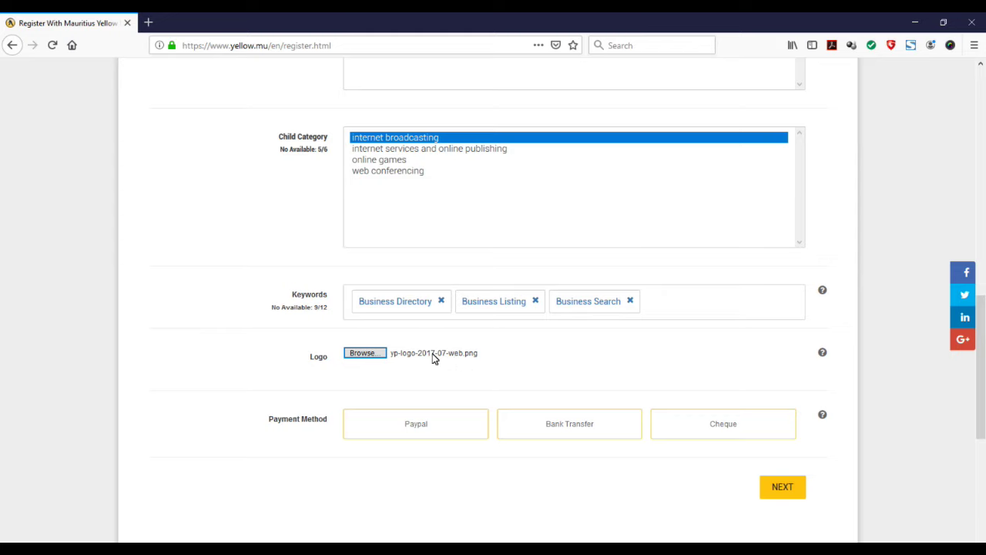
View the accepted logo format help, then close it.
{"action": "left_click", "coordinate": [823, 354]}
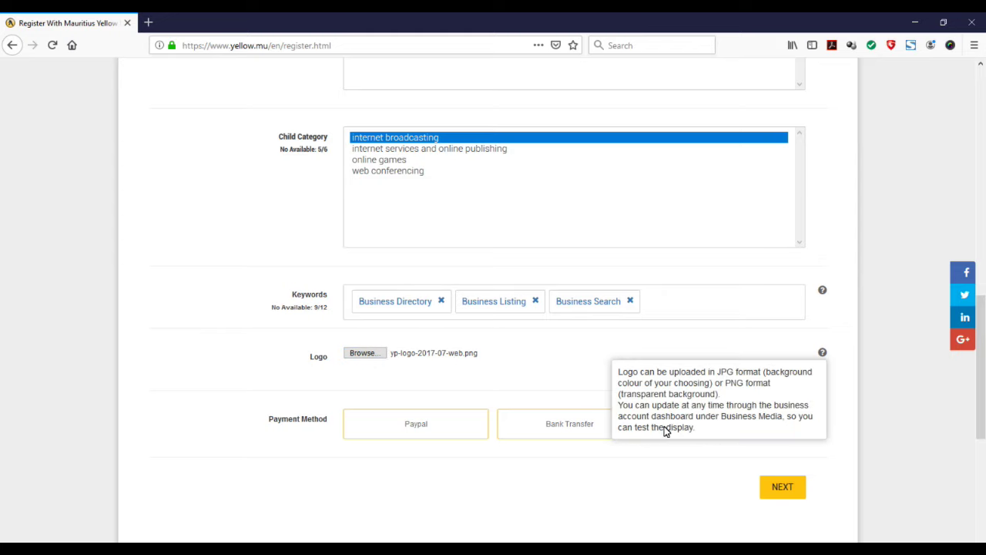
{"action": "left_click", "coordinate": [823, 353]}
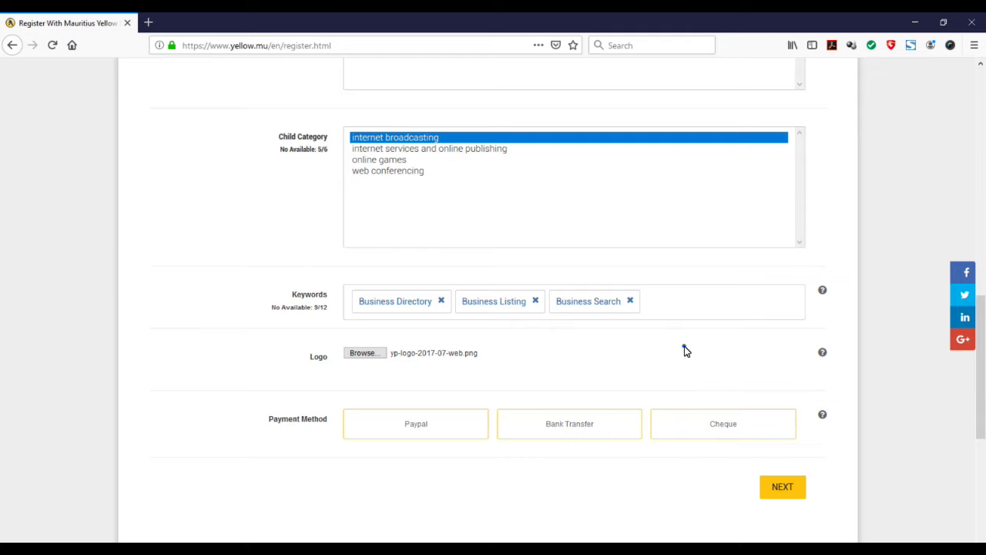
{"action": "left_click_drag", "start_coordinate": [984, 323], "coordinate": [982, 337]}
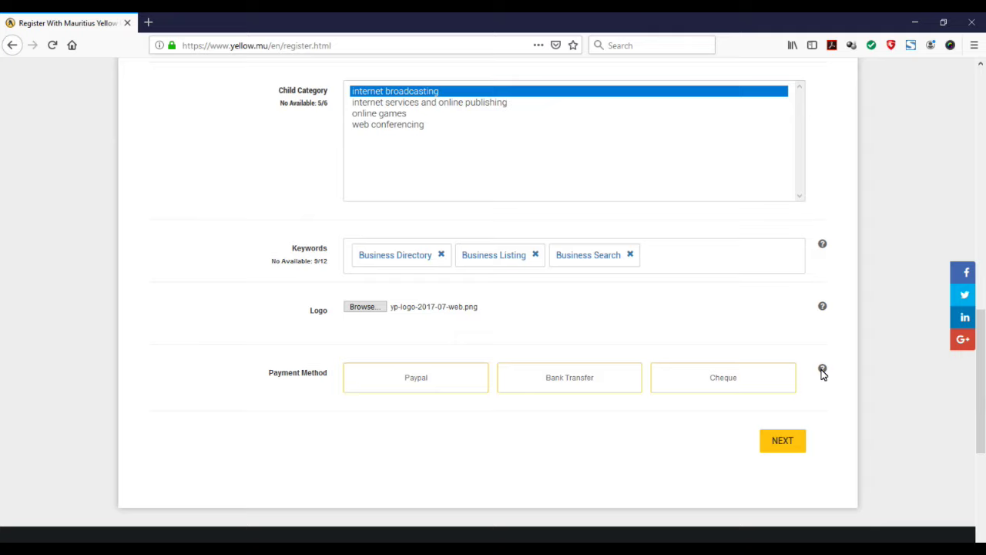
Read the payment method help, then select Cheque as the payment method.
{"action": "mouse_move", "coordinate": [266, 376]}
{"action": "left_mouse_down"}
{"action": "mouse_move", "coordinate": [327, 383]}
{"action": "mouse_move", "coordinate": [268, 381]}
{"action": "left_mouse_up"}
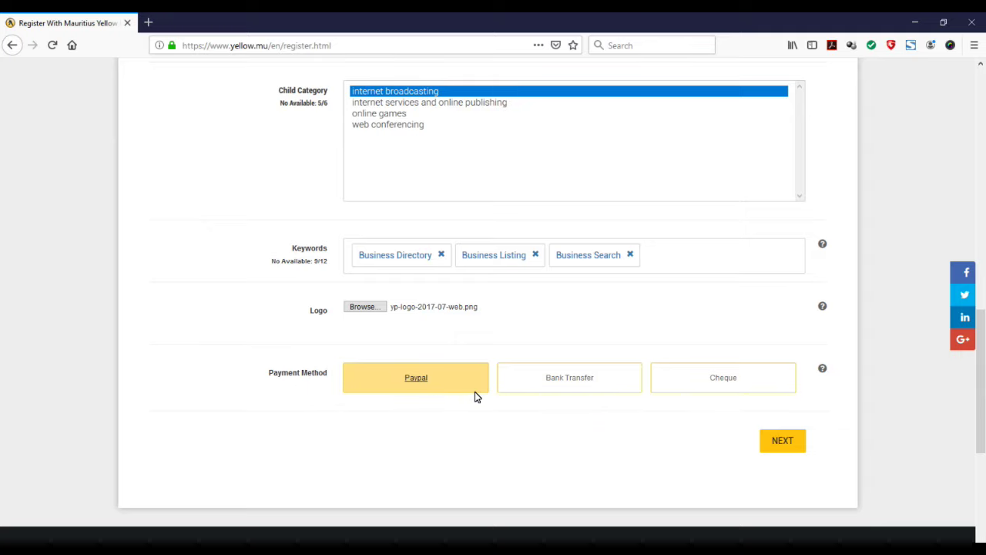
{"action": "left_click", "coordinate": [725, 378]}
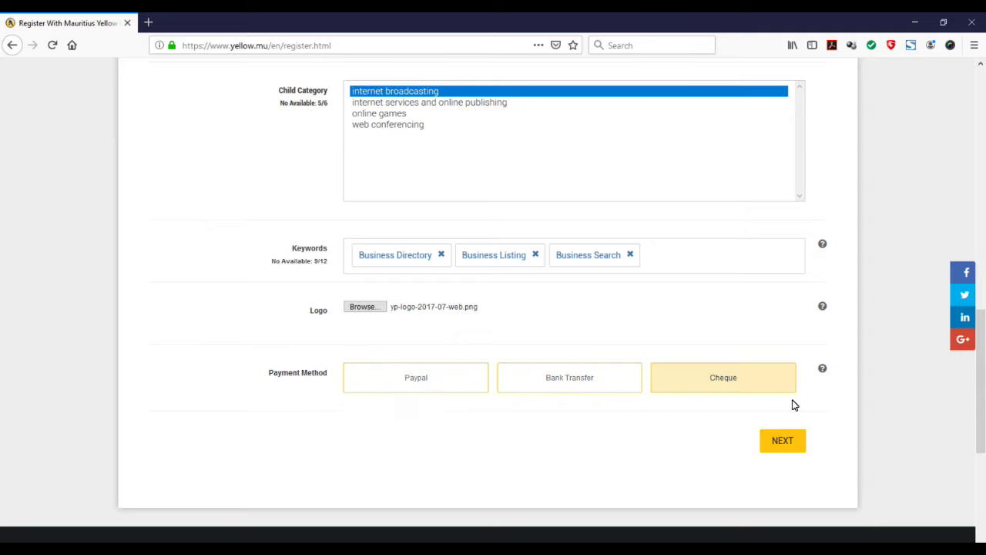
{"action": "mouse_move", "coordinate": [822, 368]}
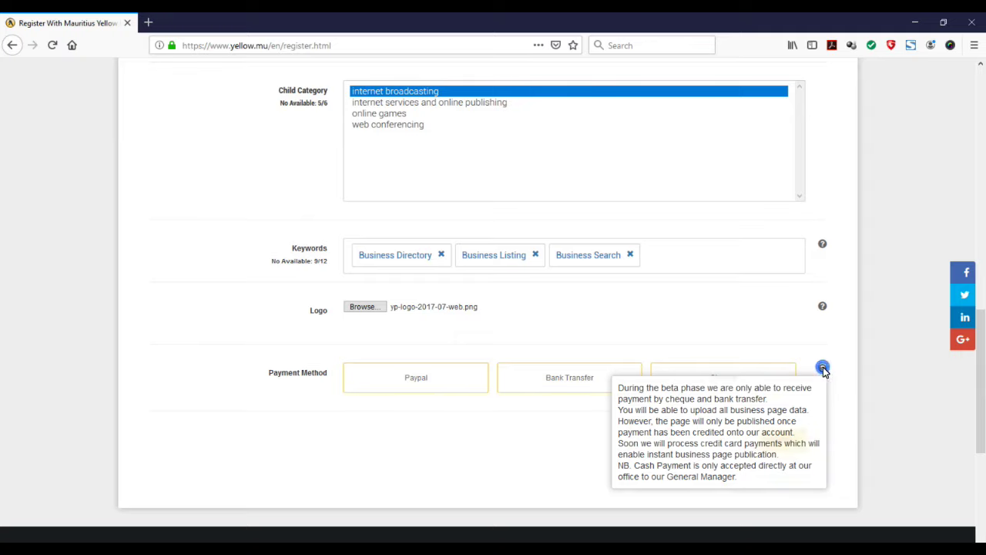
{"action": "left_click", "coordinate": [823, 368]}
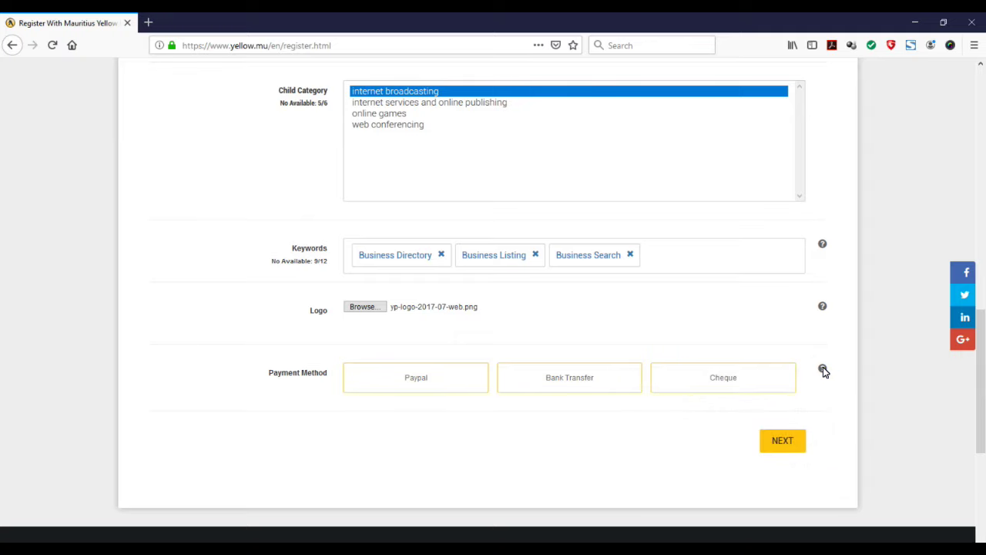
{"action": "left_click", "coordinate": [731, 379]}
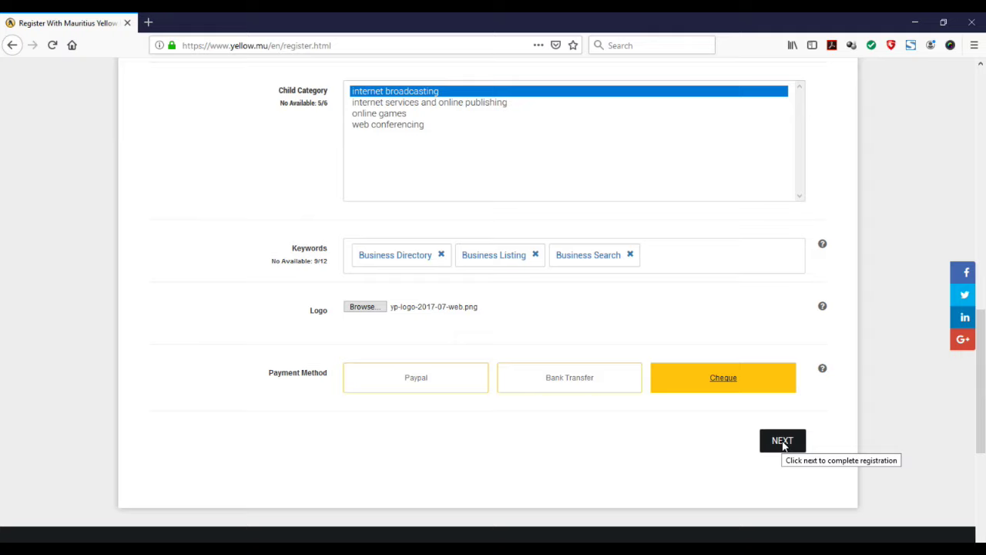
Submit with NEXT, review the Summary and Confirmation section, and highlight the email verification line.
{"action": "left_click", "coordinate": [783, 442]}
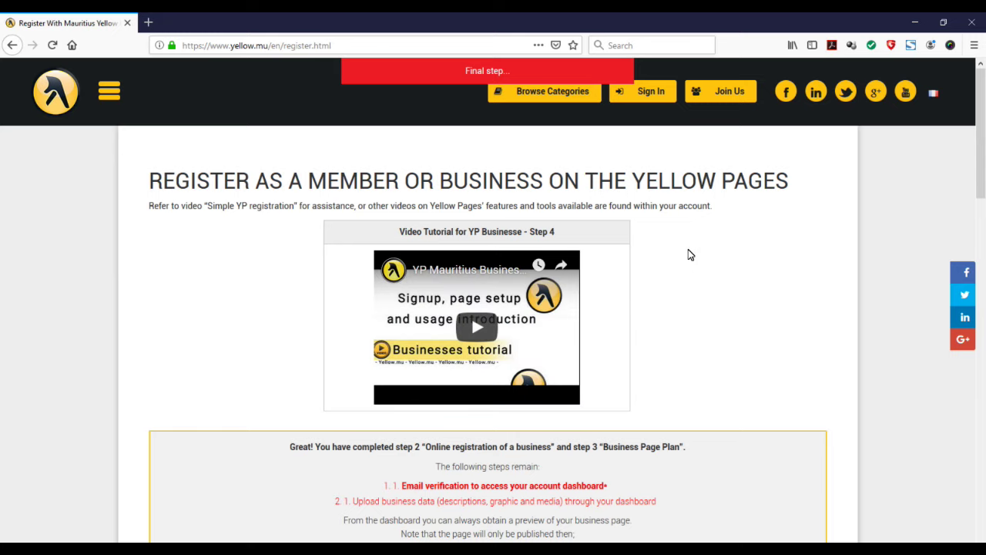
{"action": "scroll", "coordinate": [691, 254], "scroll_direction": "down", "scroll_amount": 1}
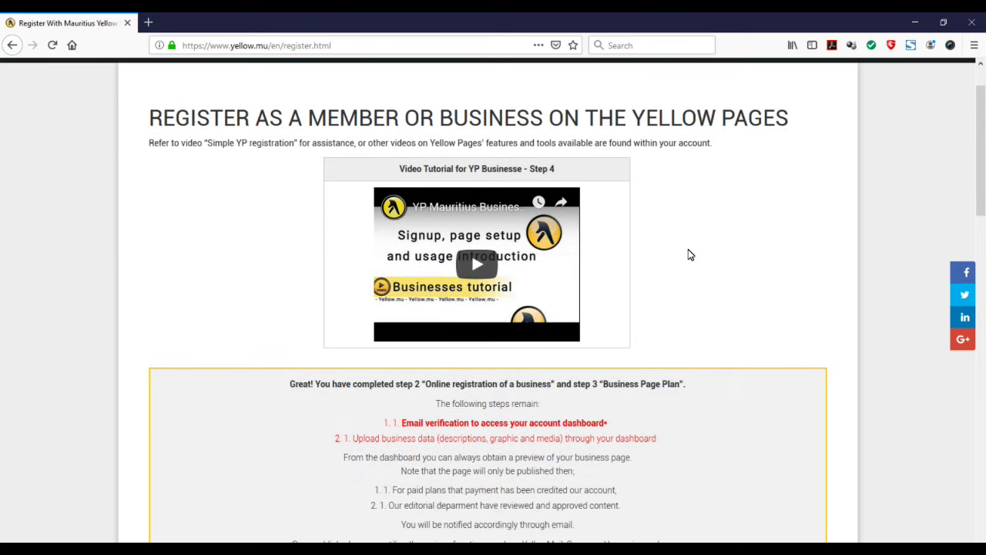
{"action": "scroll", "coordinate": [691, 254], "scroll_direction": "down", "scroll_amount": 1}
{"action": "scroll", "coordinate": [691, 254], "scroll_direction": "down", "scroll_amount": 1}
{"action": "scroll", "coordinate": [690, 255], "scroll_direction": "down", "scroll_amount": 1}
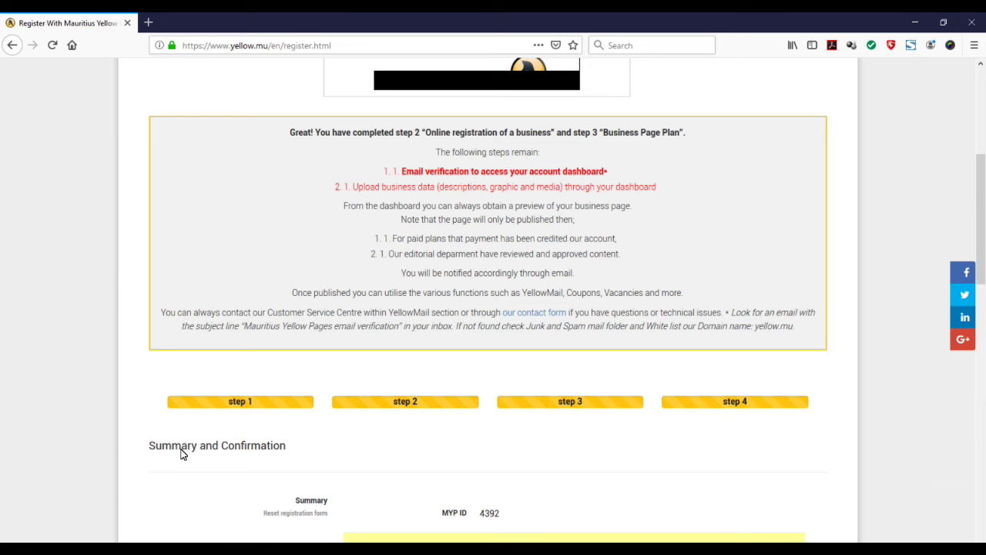
{"action": "scroll", "coordinate": [669, 363], "scroll_direction": "up", "scroll_amount": 5}
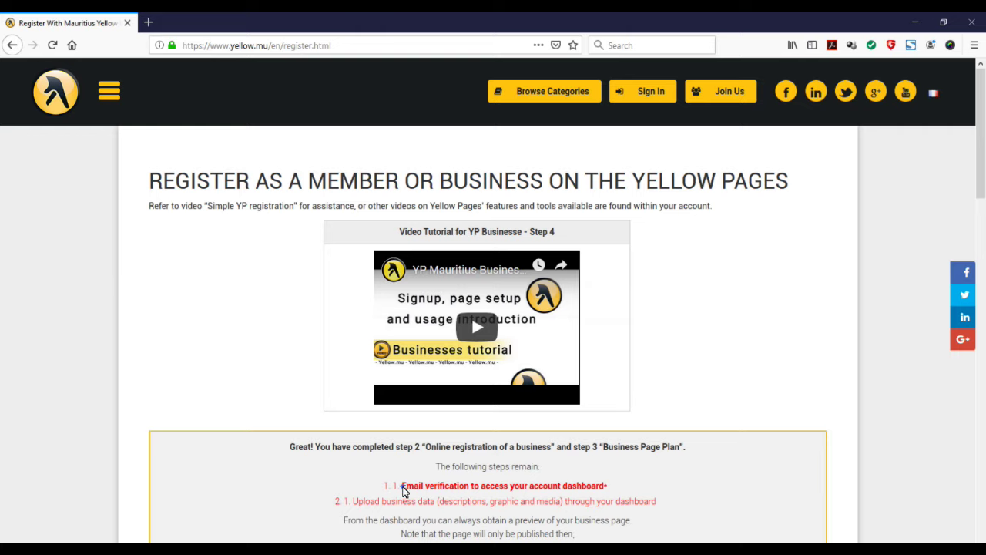
{"action": "left_click_drag", "start_coordinate": [401, 488], "coordinate": [607, 488]}
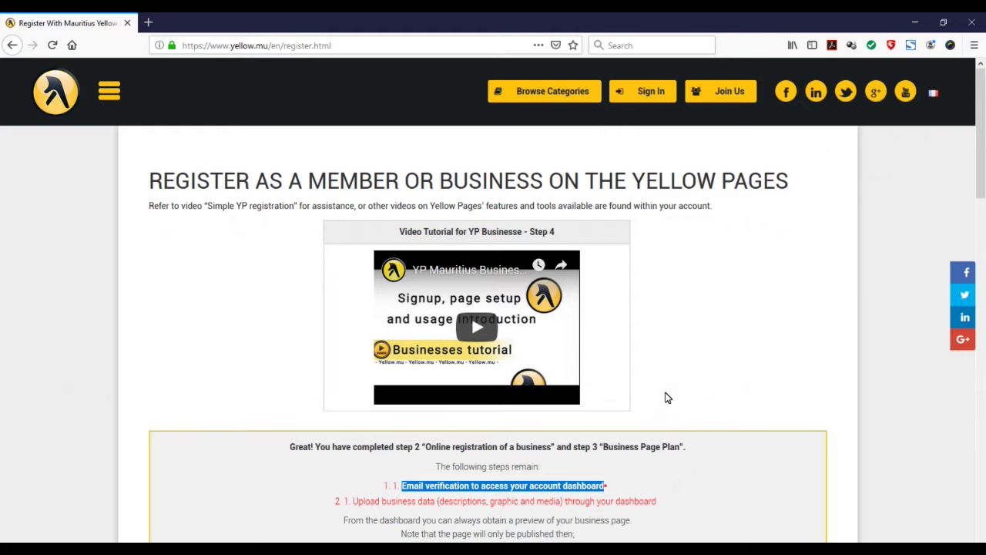